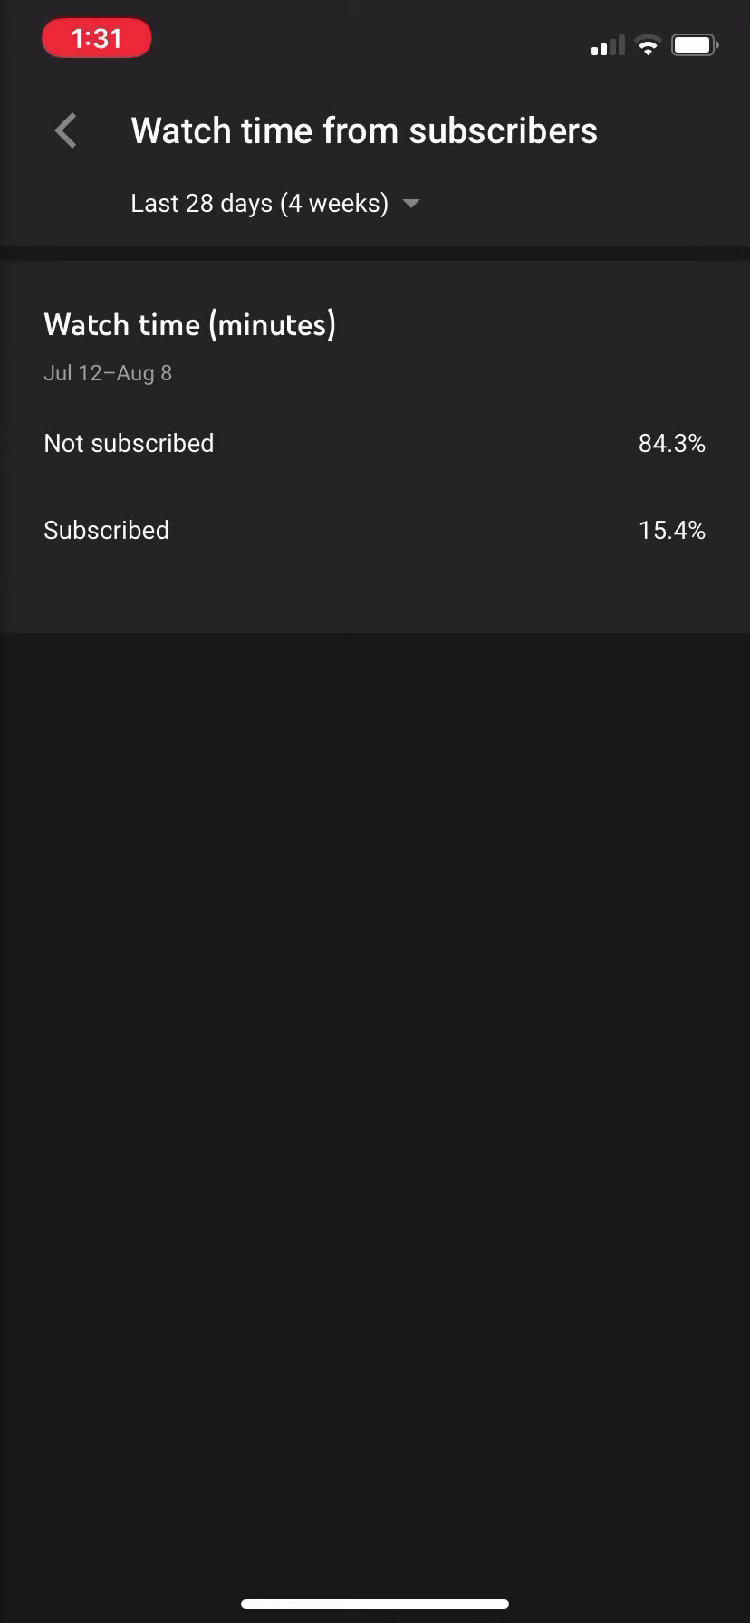
{"action": "left_click_drag", "start_coordinate": [376, 508], "coordinate": [375, 722]}
{"action": "scroll", "coordinate": [375, 439], "scroll_direction": "down", "scroll_amount": 2}
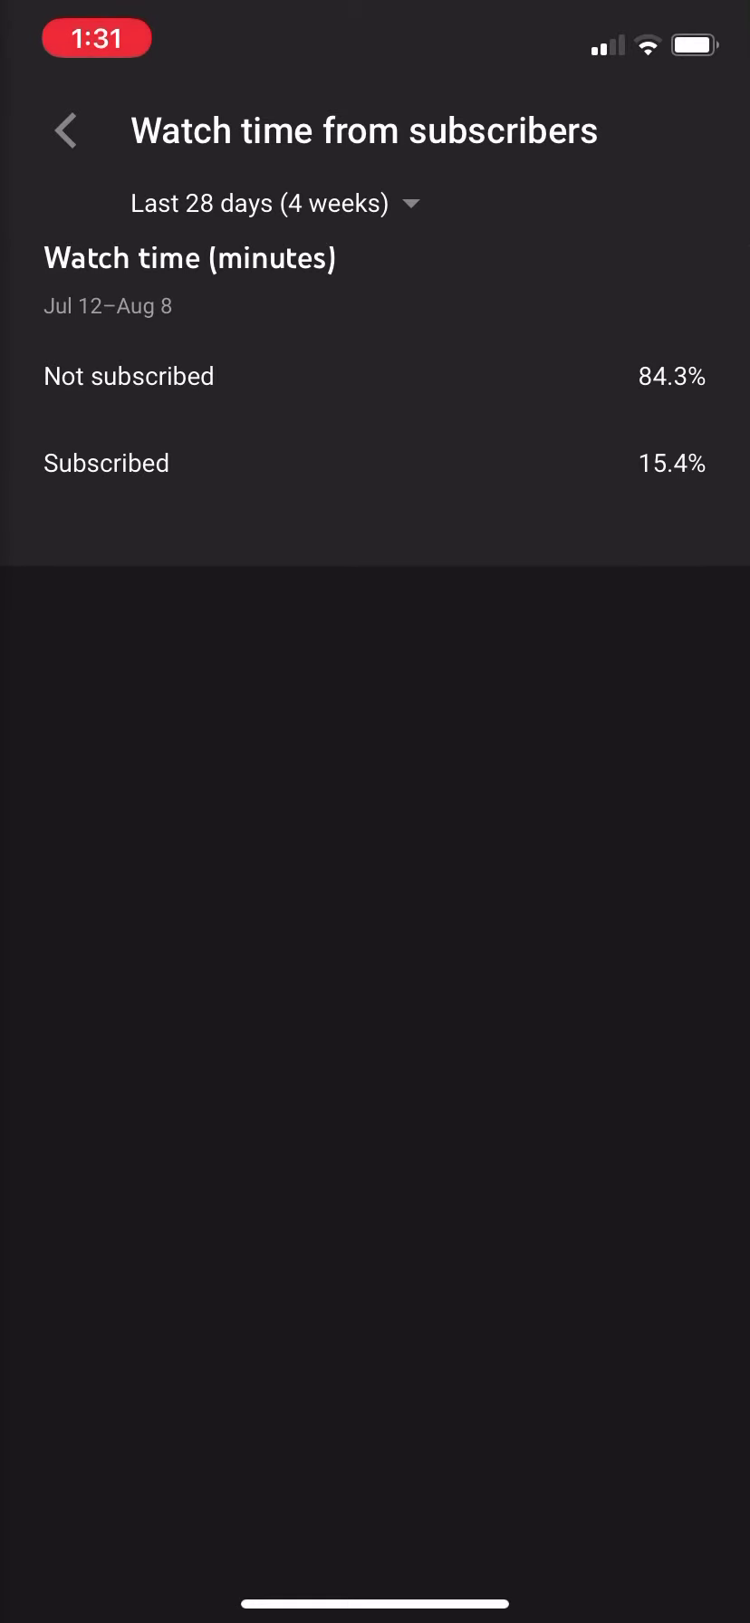
{"action": "scroll", "coordinate": [376, 431], "scroll_direction": "up", "scroll_amount": 2}
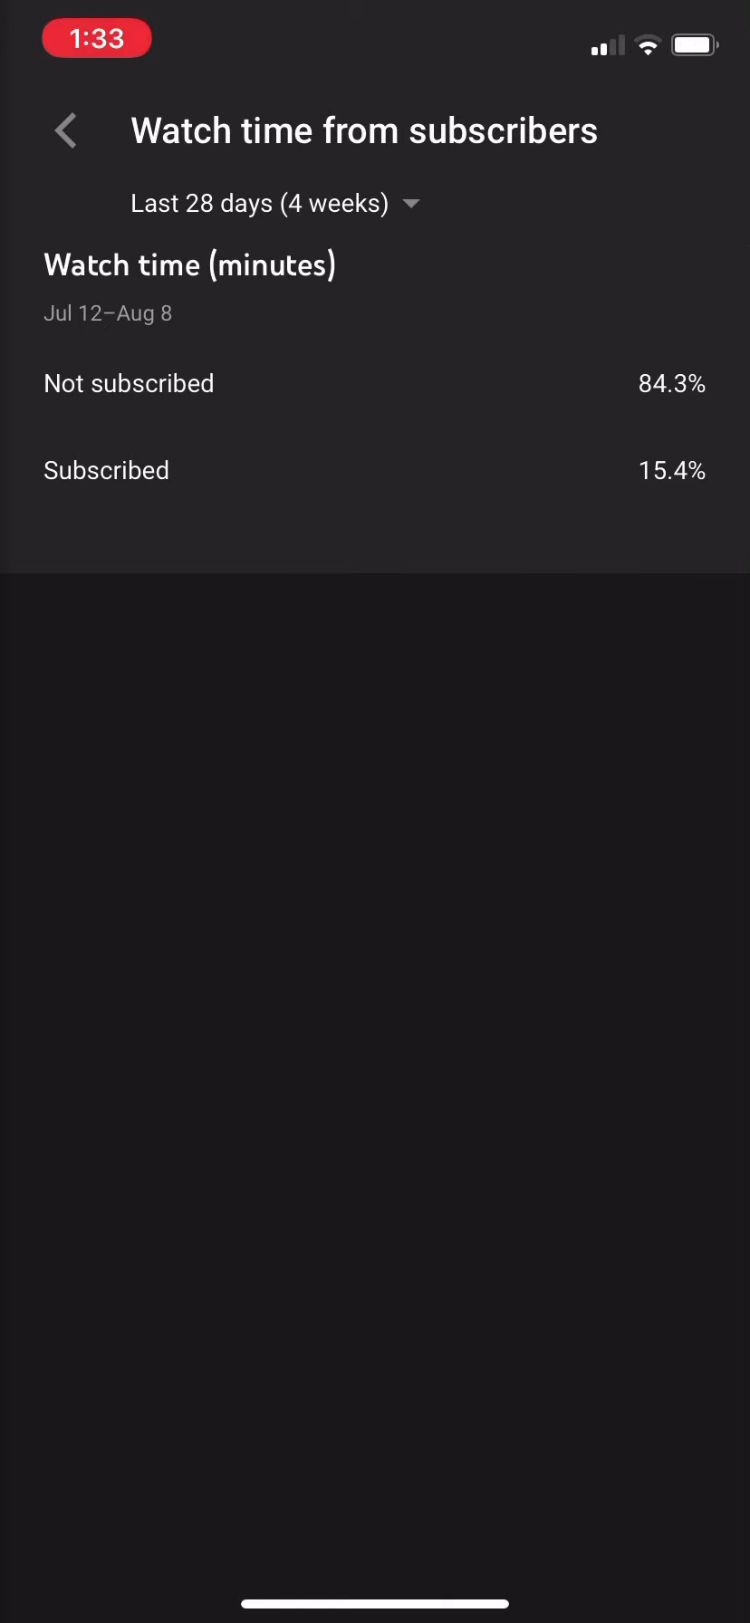
{"action": "scroll", "coordinate": [376, 811], "scroll_direction": "down", "scroll_amount": 1}
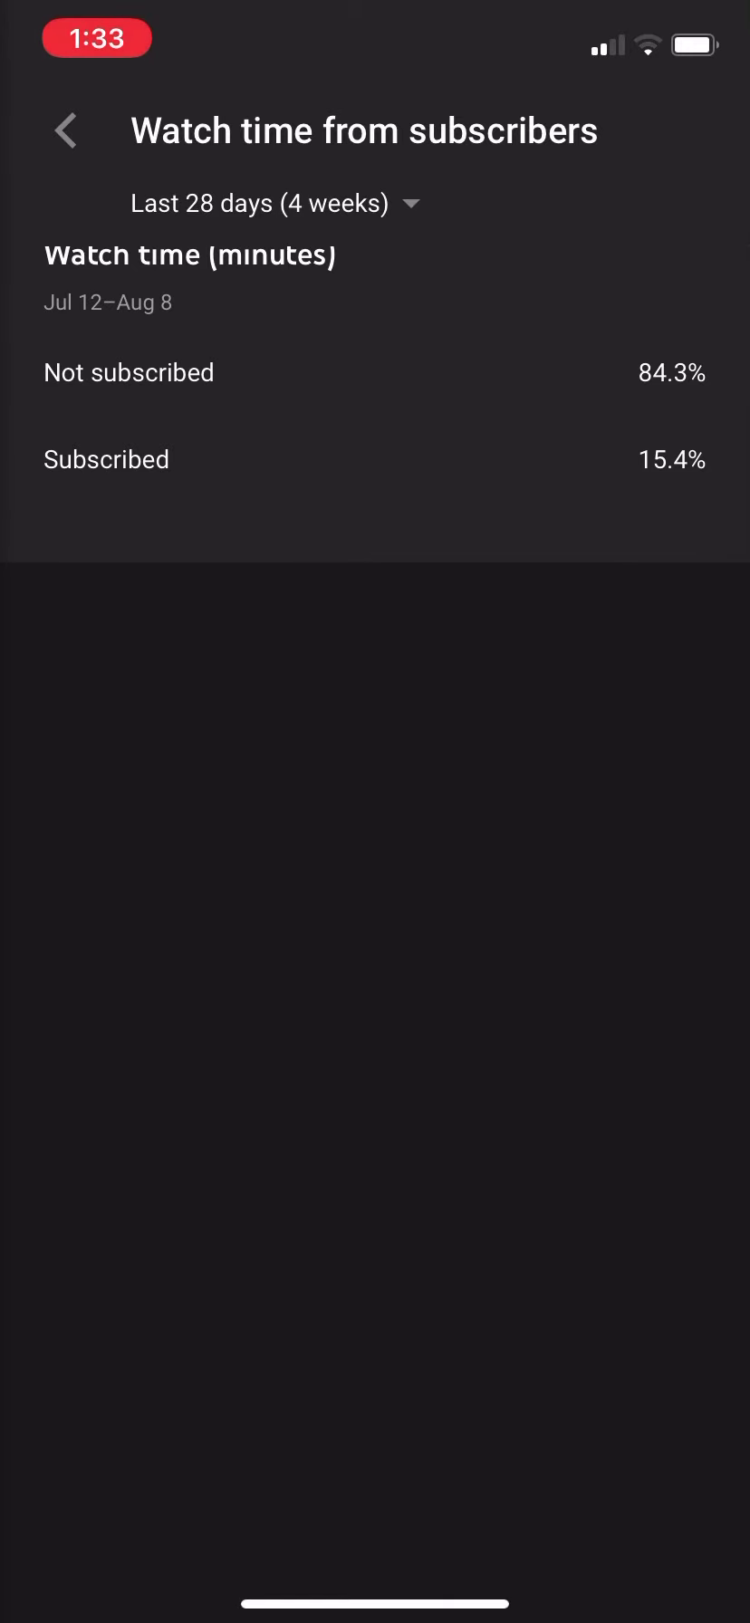
{"action": "scroll", "coordinate": [375, 811], "scroll_direction": "down", "scroll_amount": 1}
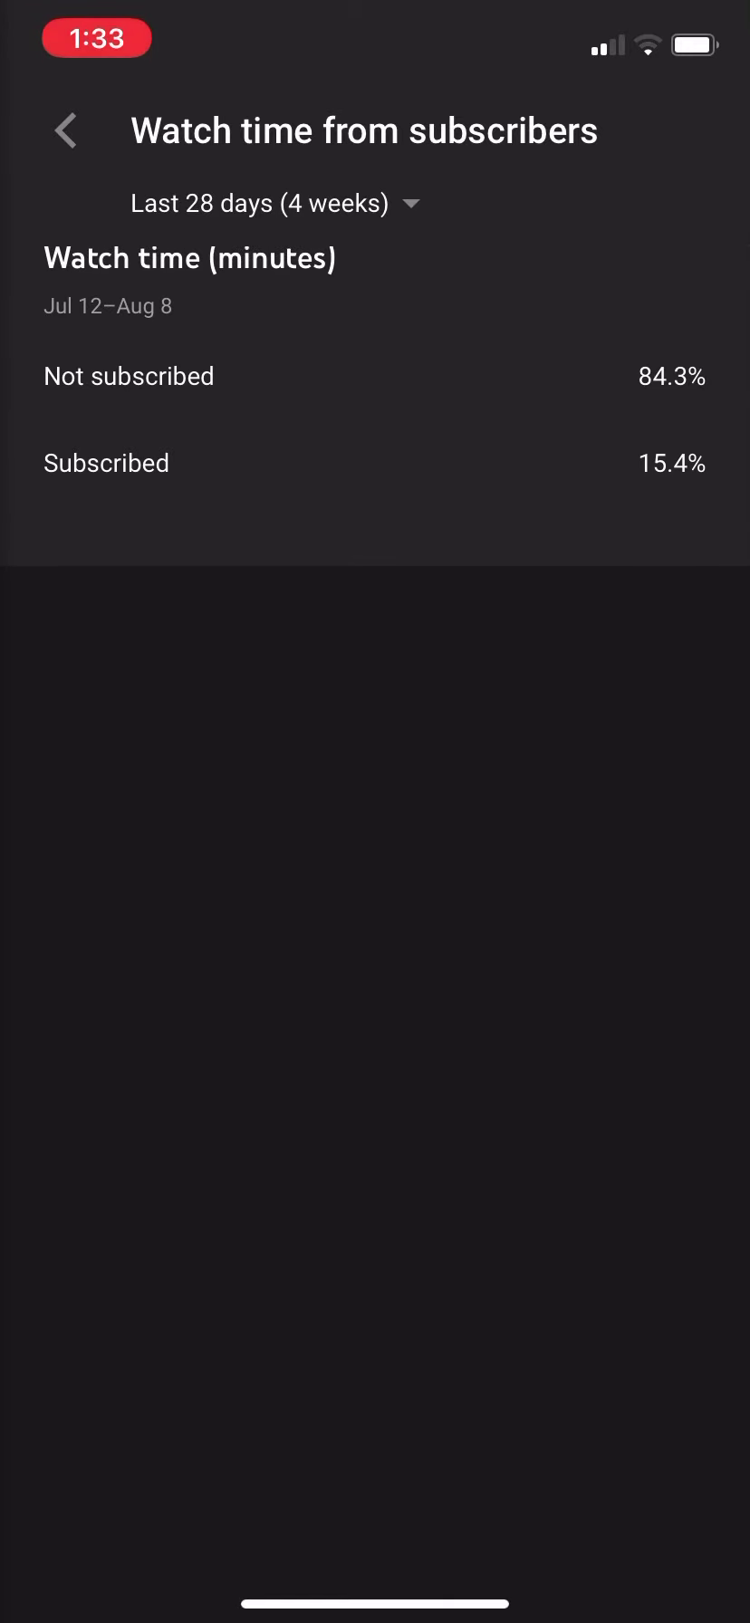
{"action": "scroll", "coordinate": [375, 813], "scroll_direction": "down", "scroll_amount": 1}
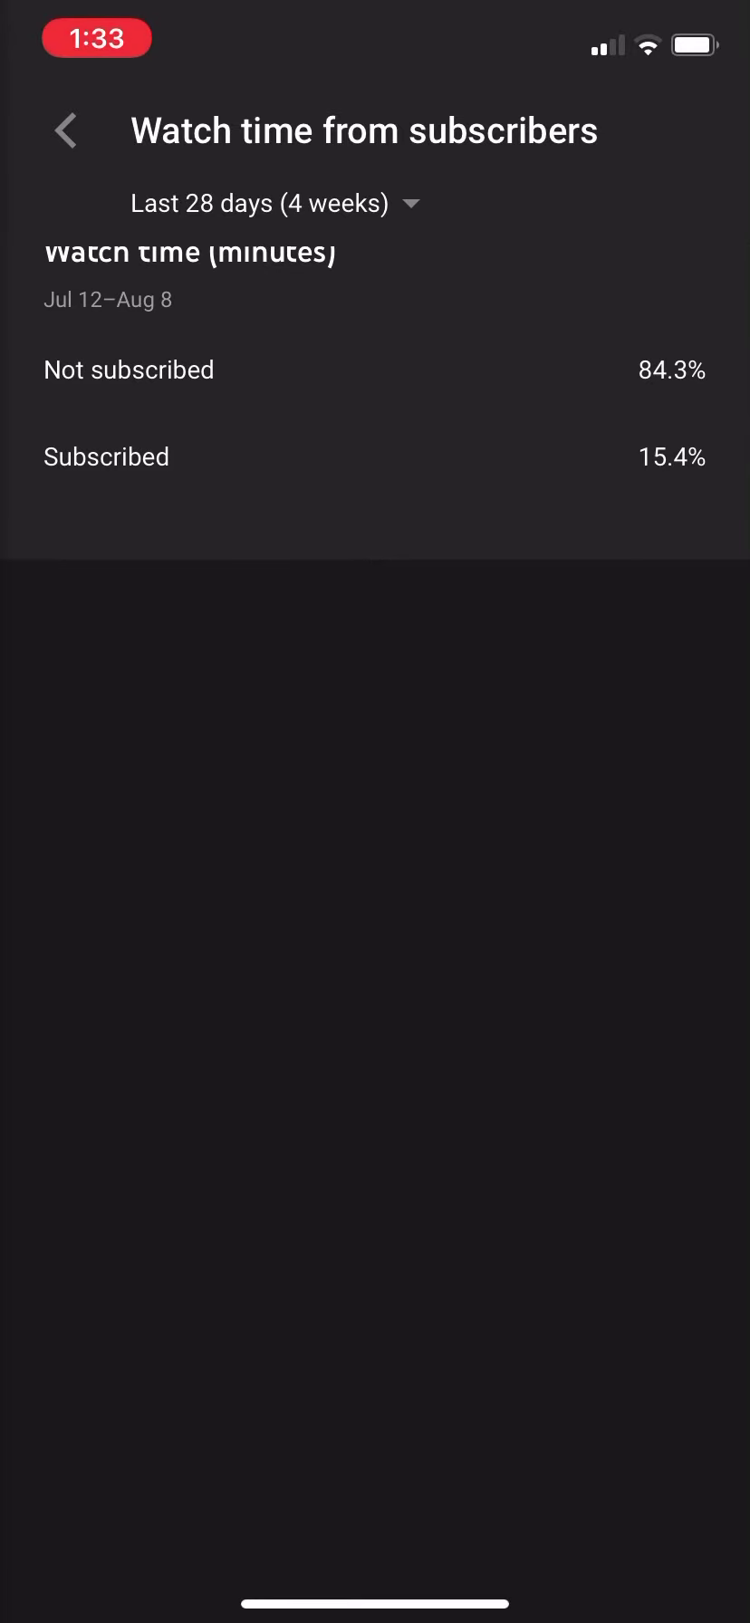
{"action": "scroll", "coordinate": [376, 811], "scroll_direction": "up", "scroll_amount": 1}
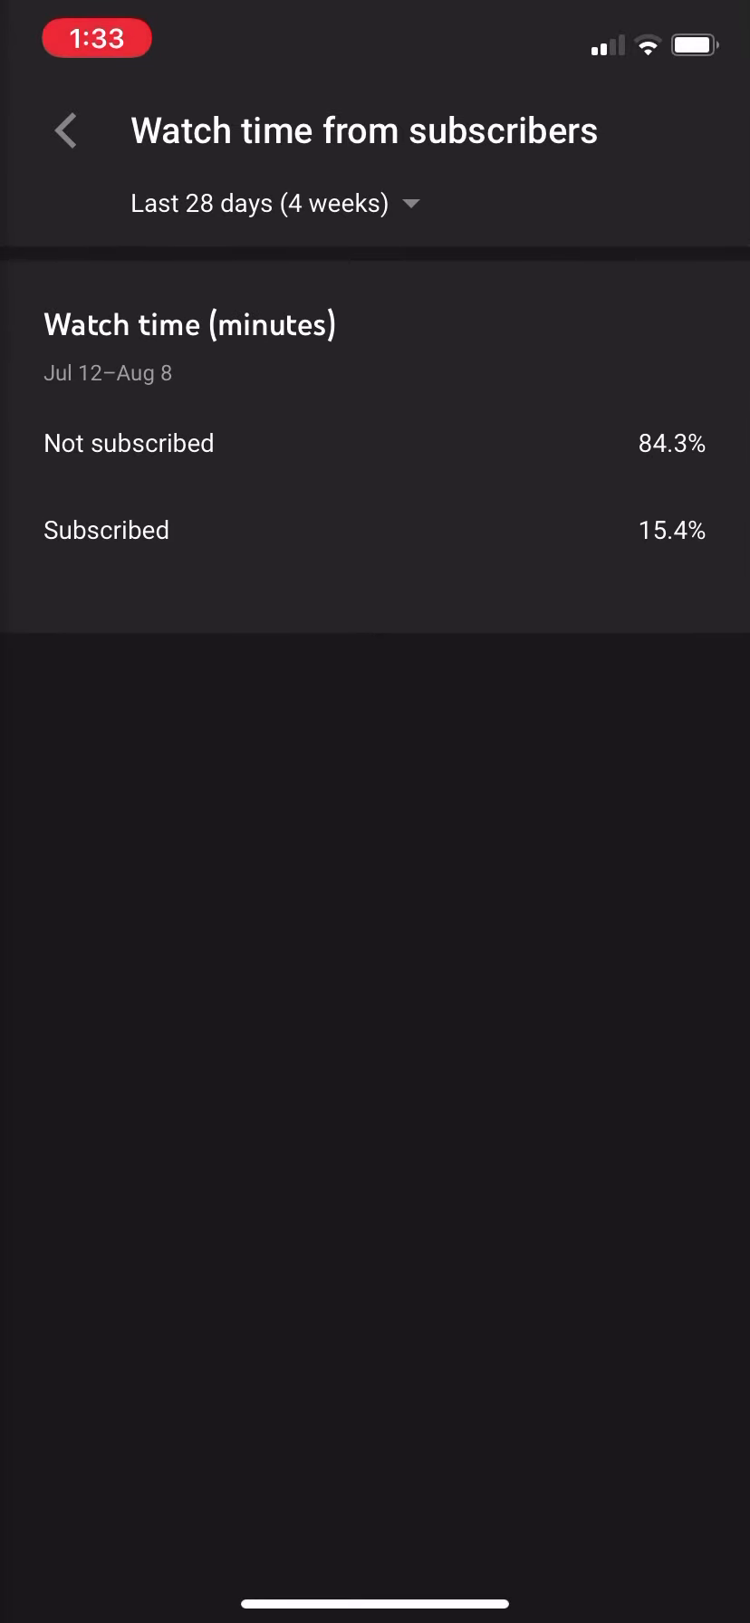
{"action": "scroll", "coordinate": [376, 813], "scroll_direction": "down", "scroll_amount": 1}
{"action": "scroll", "coordinate": [376, 813], "scroll_direction": "down", "scroll_amount": 1}
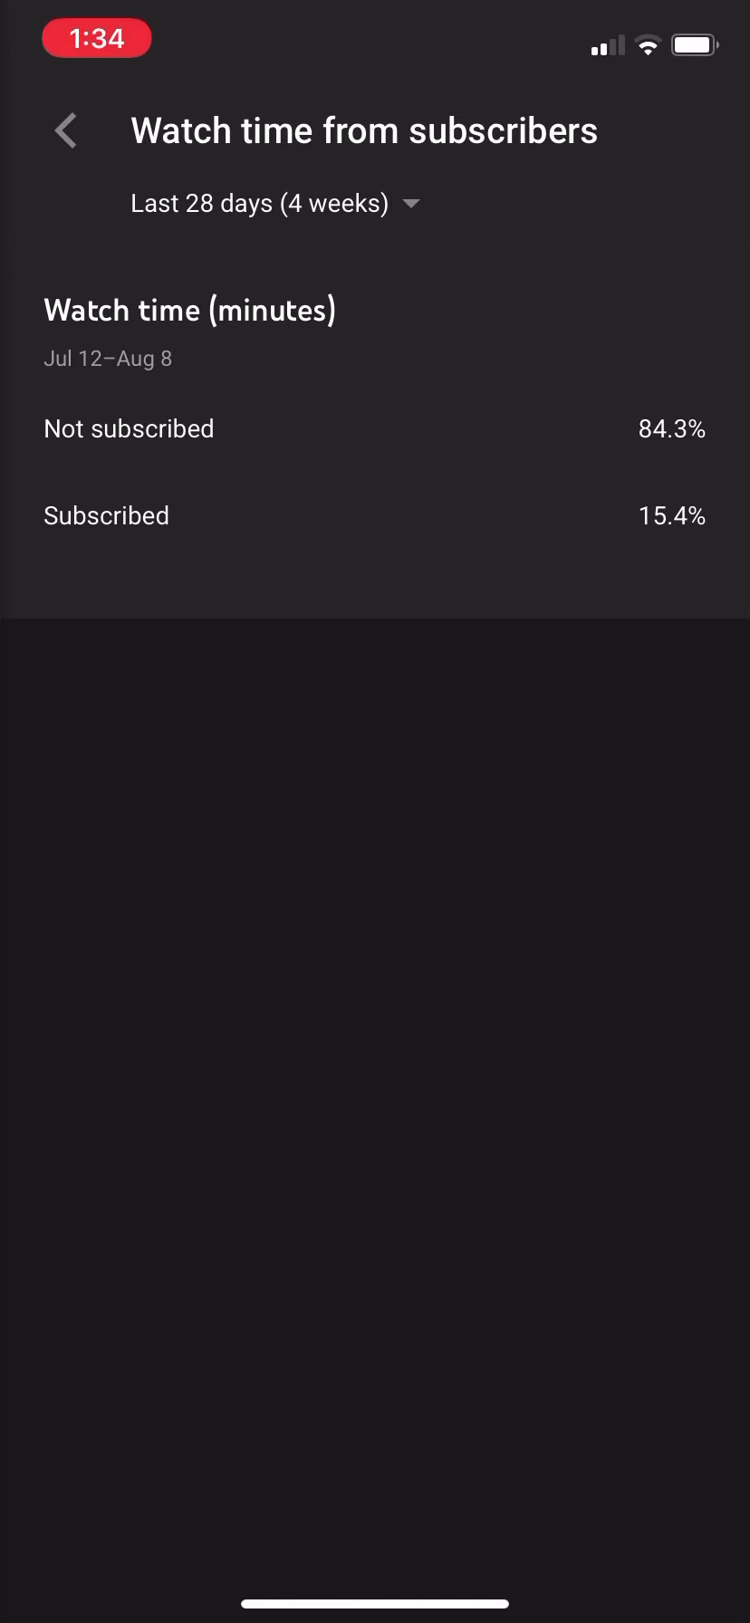
{"action": "scroll", "coordinate": [376, 453], "scroll_direction": "down", "scroll_amount": 1}
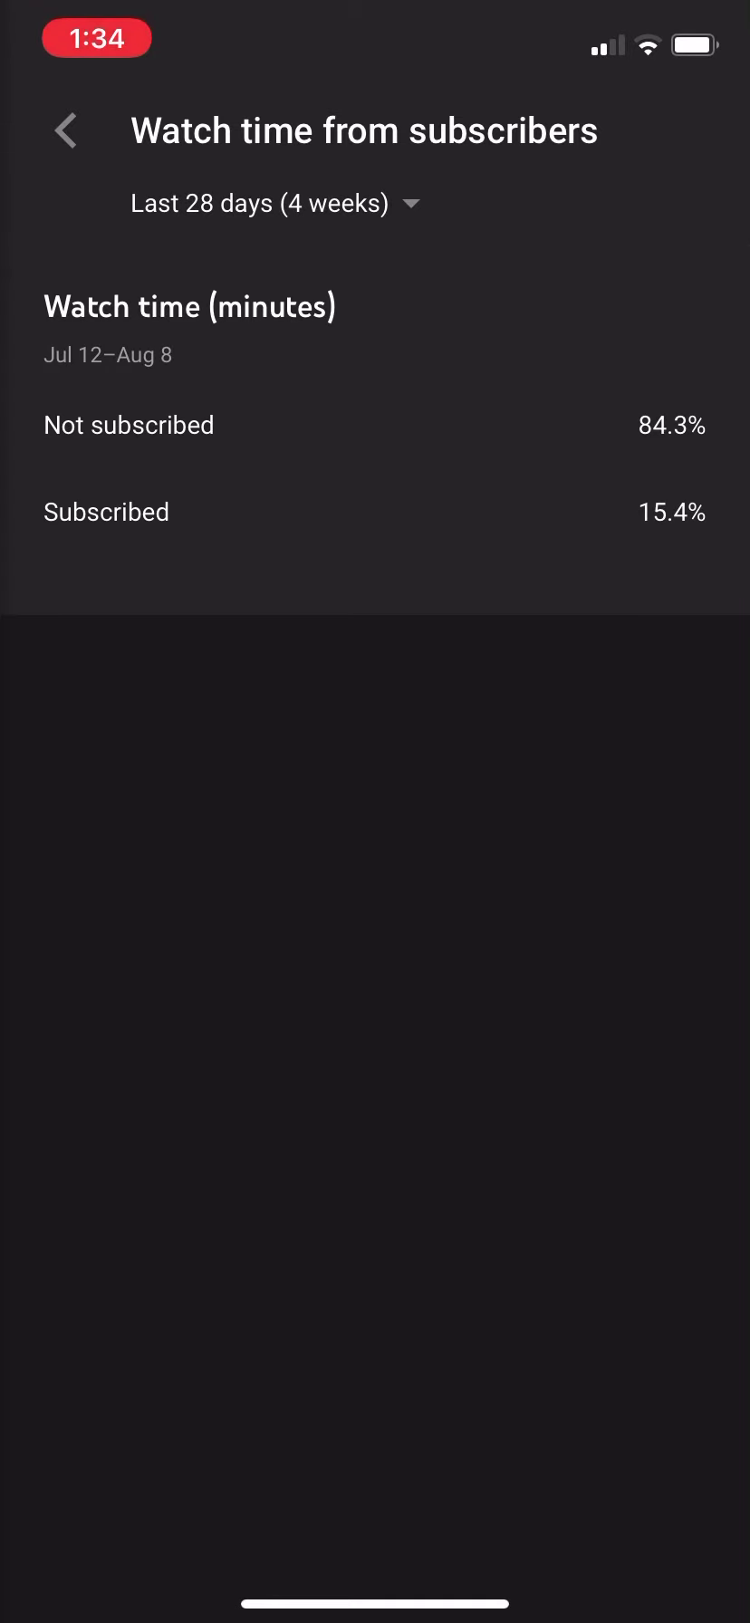
{"action": "scroll", "coordinate": [375, 445], "scroll_direction": "up", "scroll_amount": 1}
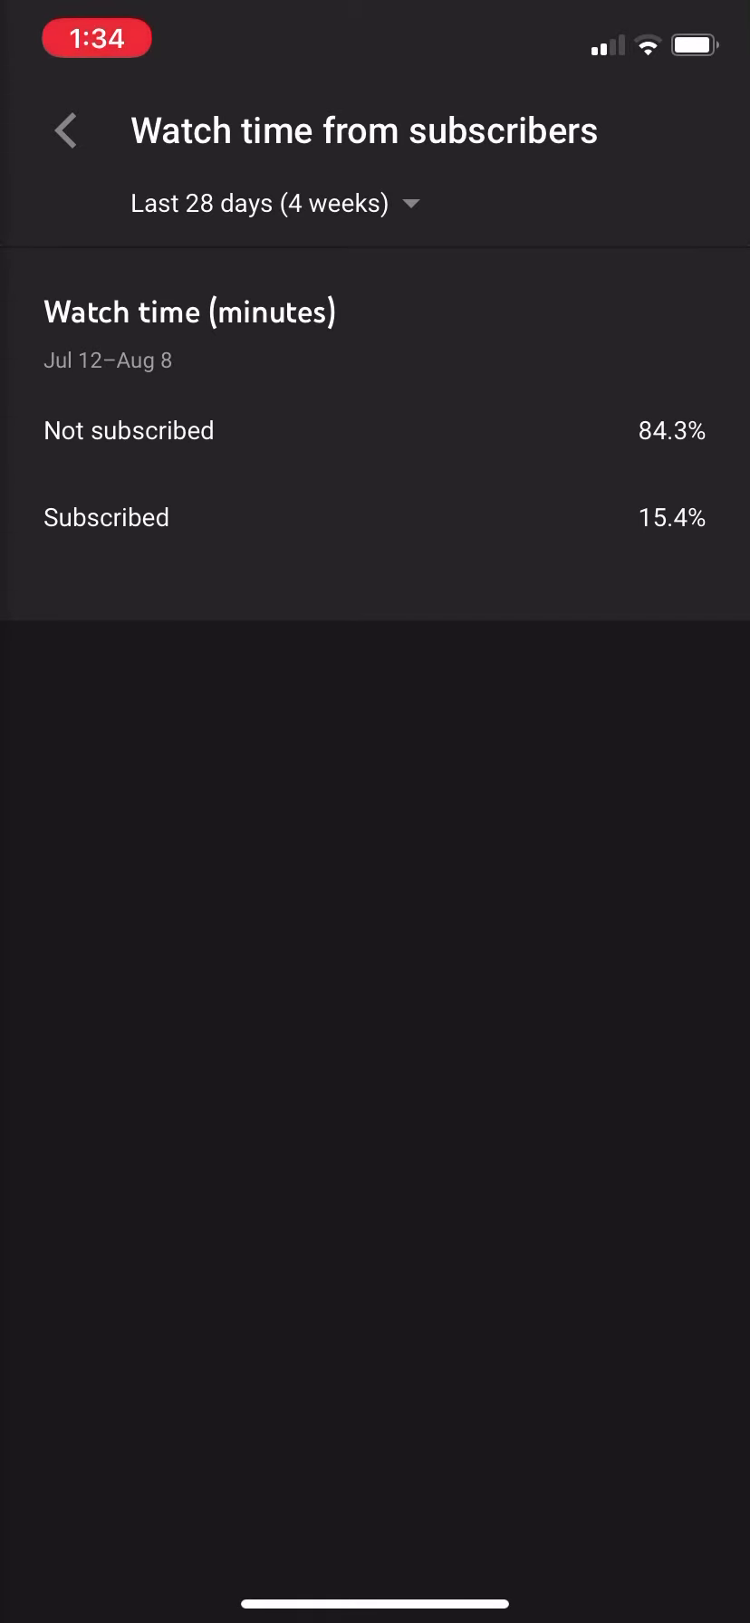
{"action": "scroll", "coordinate": [375, 443], "scroll_direction": "up", "scroll_amount": 1}
{"action": "scroll", "coordinate": [376, 444], "scroll_direction": "down", "scroll_amount": 1}
{"action": "scroll", "coordinate": [376, 445], "scroll_direction": "down", "scroll_amount": 1}
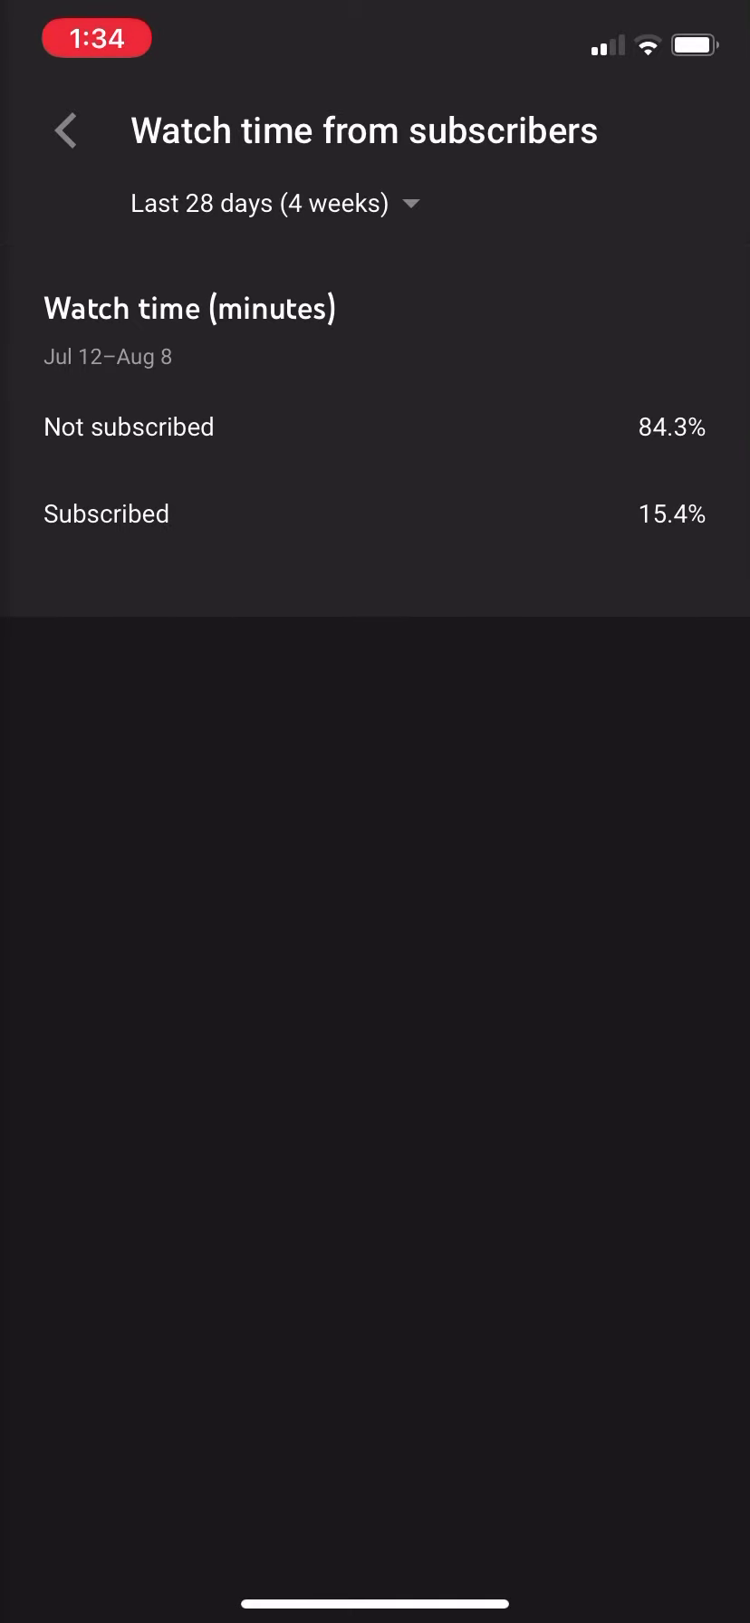
{"action": "scroll", "coordinate": [375, 445], "scroll_direction": "up", "scroll_amount": 1}
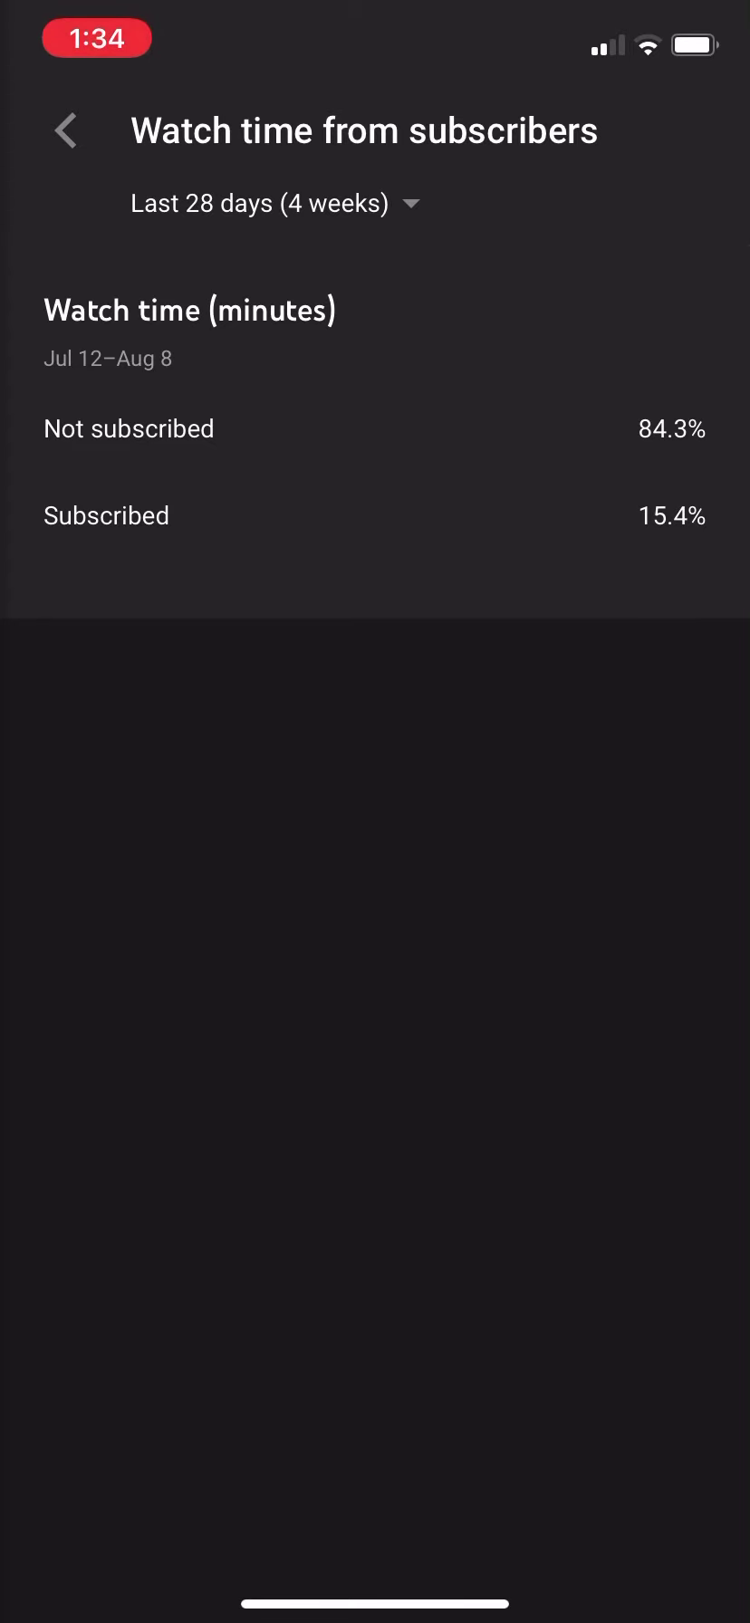
{"action": "scroll", "coordinate": [376, 444], "scroll_direction": "up", "scroll_amount": 1}
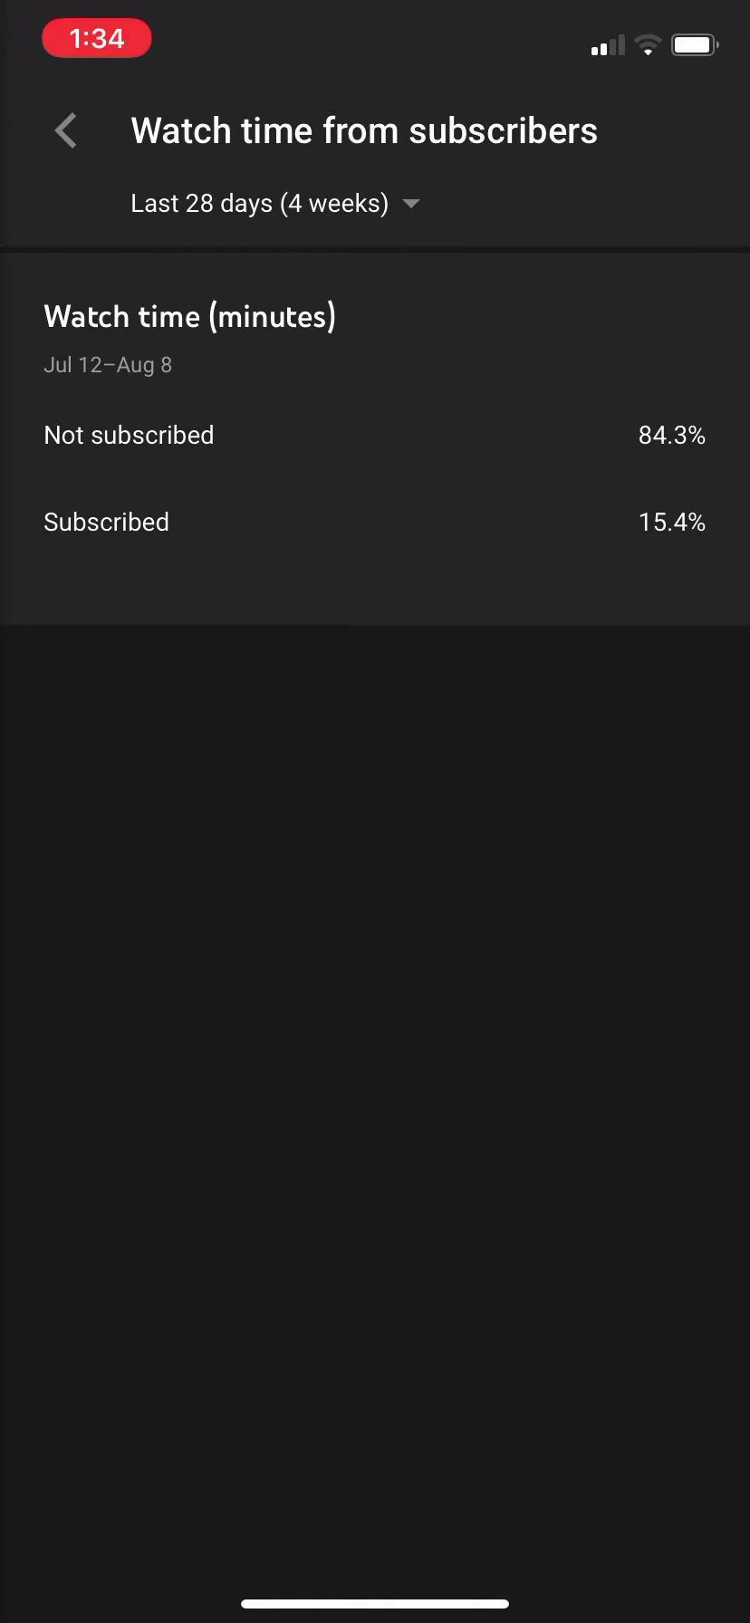
{"action": "scroll", "coordinate": [375, 434], "scroll_direction": "down", "scroll_amount": 1}
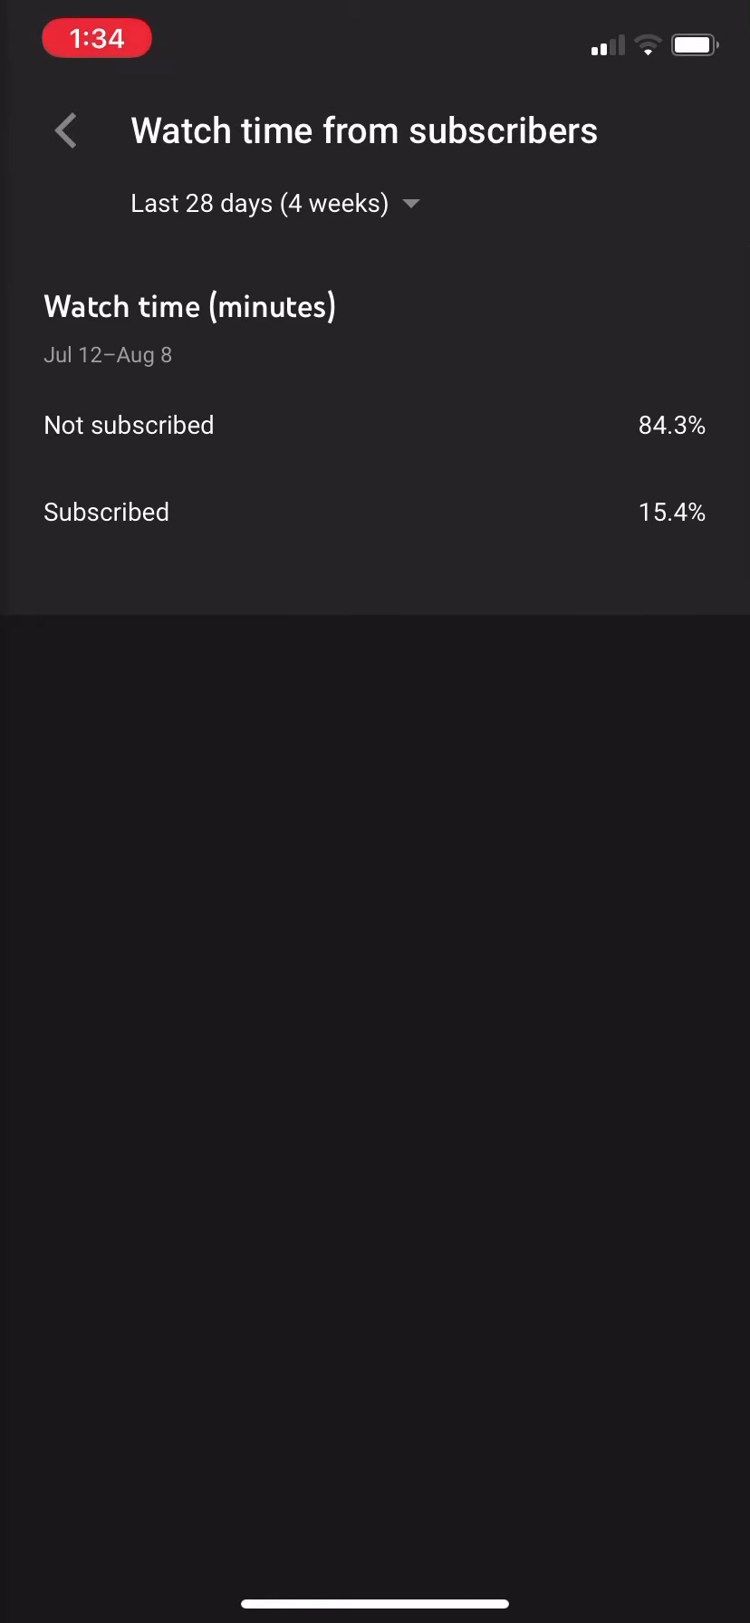
{"action": "scroll", "coordinate": [375, 434], "scroll_direction": "up", "scroll_amount": 1}
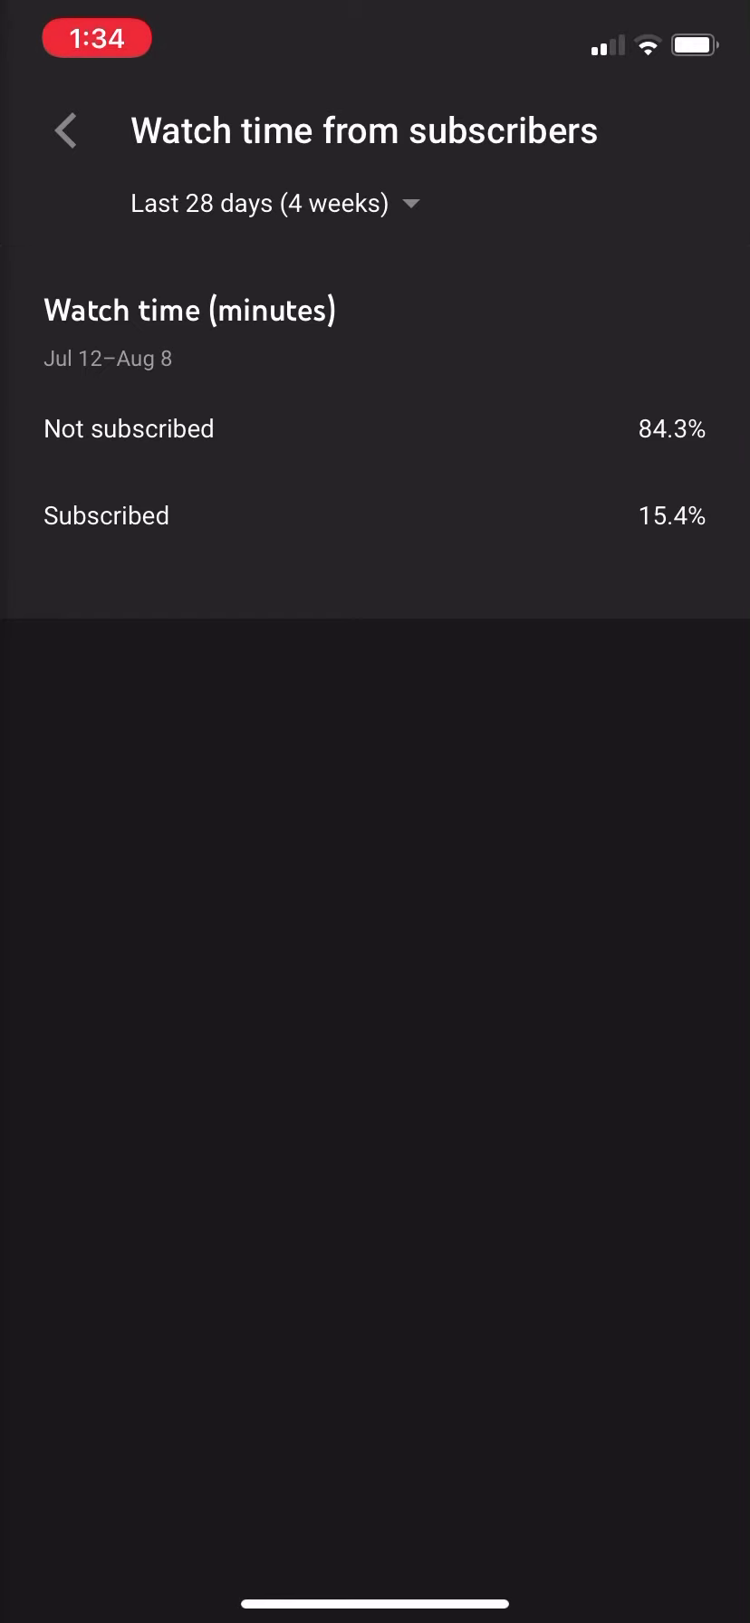
{"action": "scroll", "coordinate": [376, 431], "scroll_direction": "down", "scroll_amount": 1}
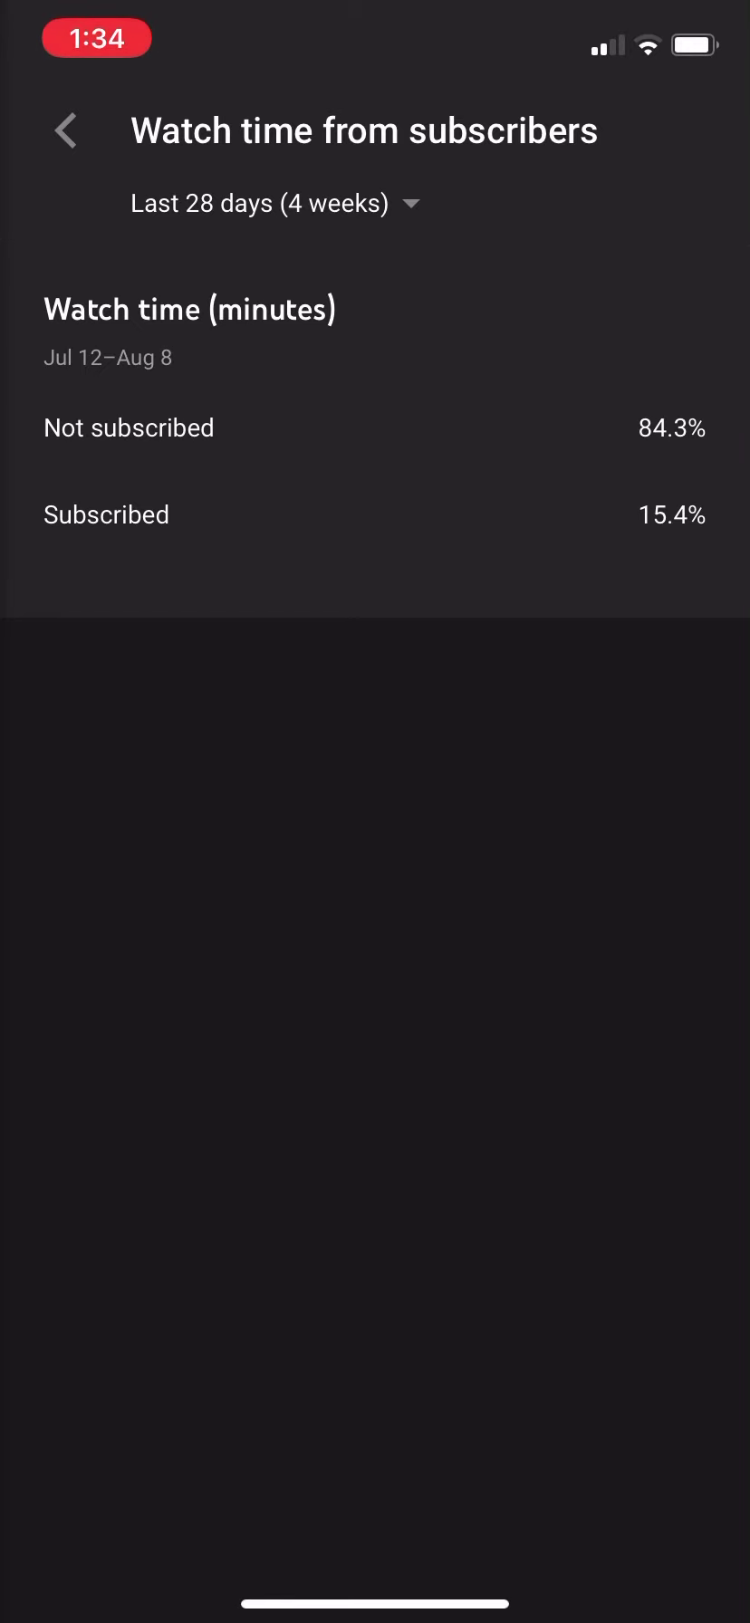
{"action": "scroll", "coordinate": [376, 451], "scroll_direction": "up", "scroll_amount": 1}
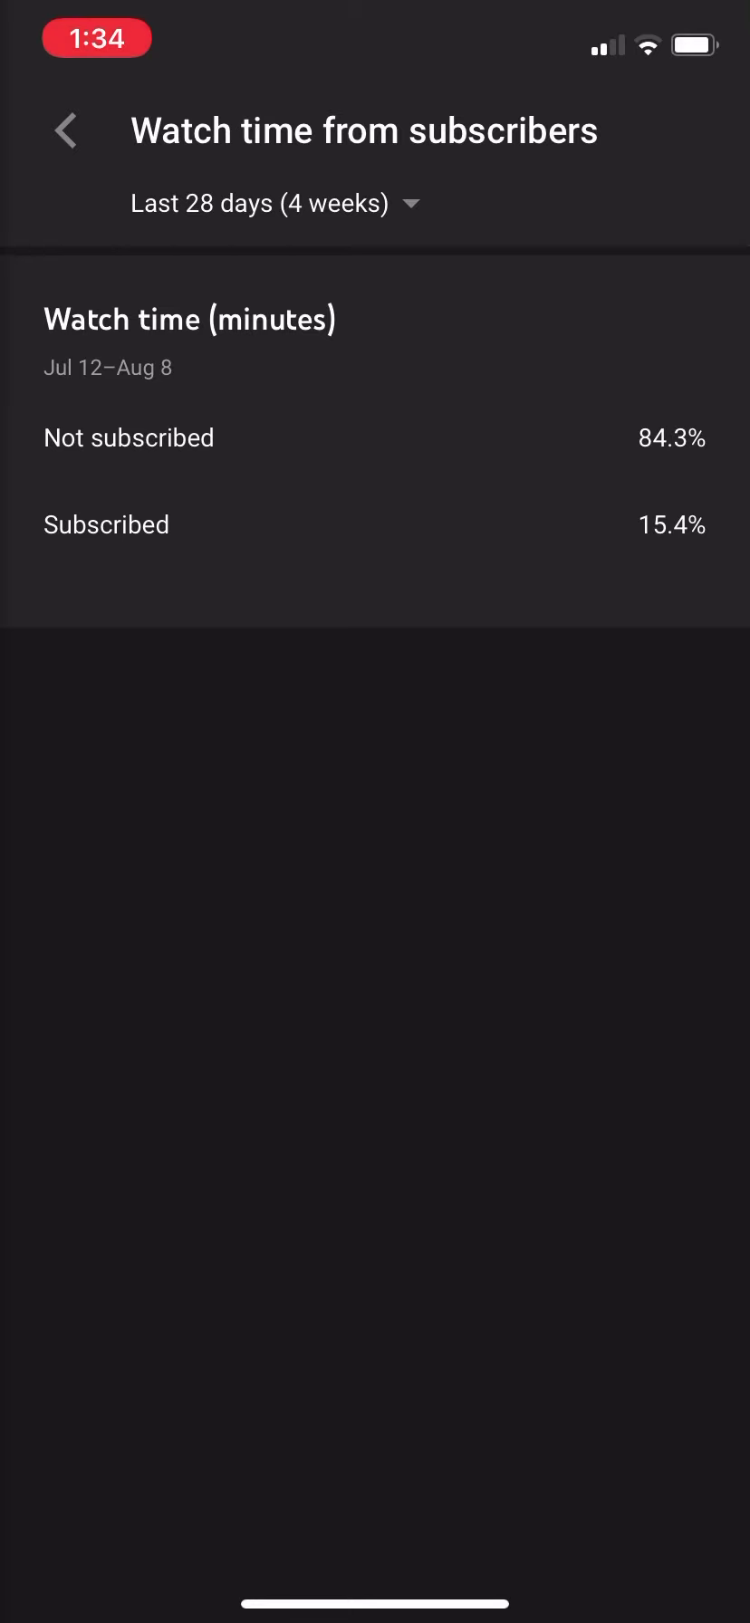
{"action": "scroll", "coordinate": [376, 431], "scroll_direction": "down", "scroll_amount": 1}
{"action": "scroll", "coordinate": [376, 431], "scroll_direction": "down", "scroll_amount": 1}
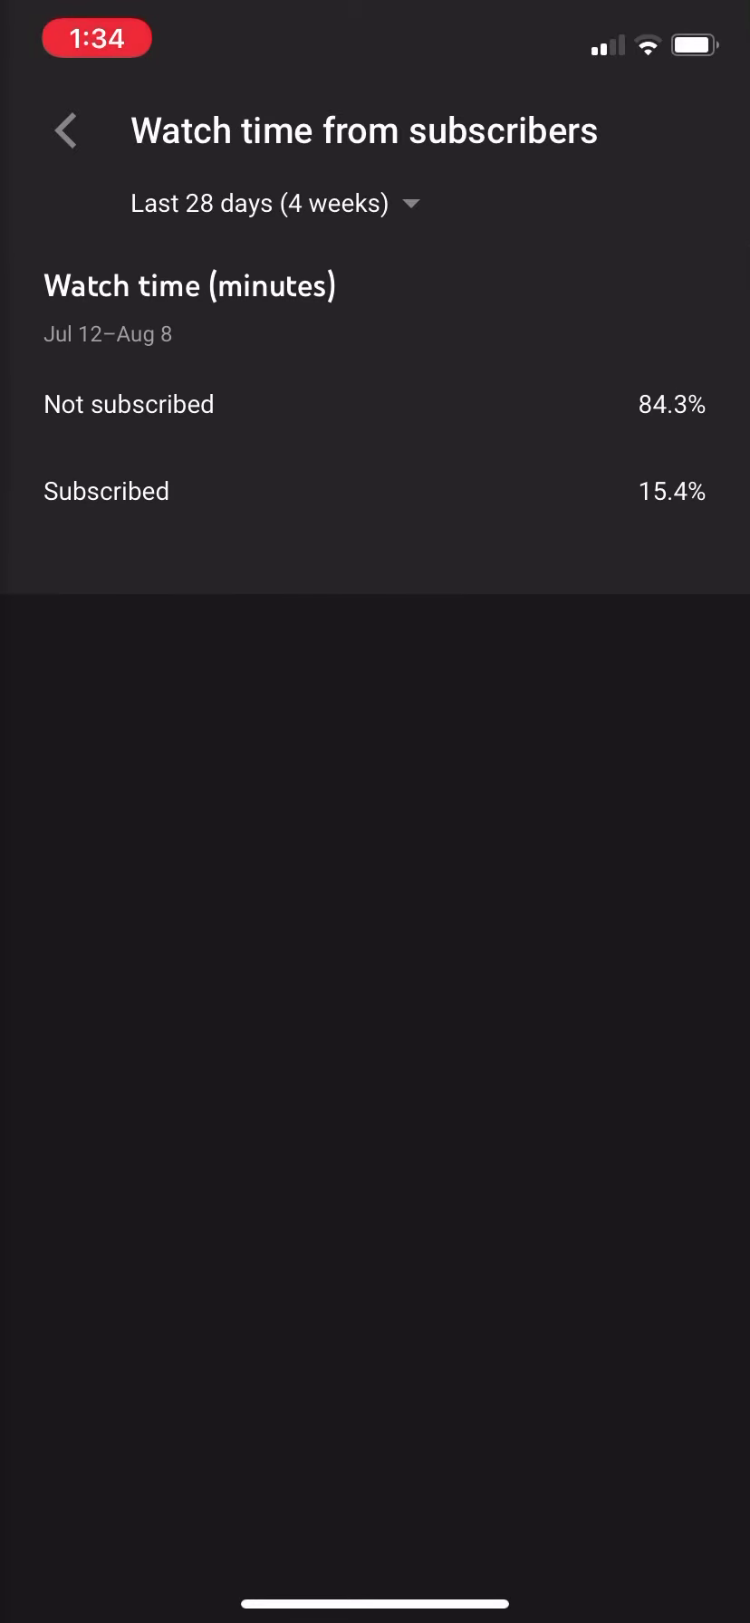
{"action": "scroll", "coordinate": [375, 419], "scroll_direction": "down", "scroll_amount": 1}
{"action": "scroll", "coordinate": [375, 407], "scroll_direction": "up", "scroll_amount": 2}
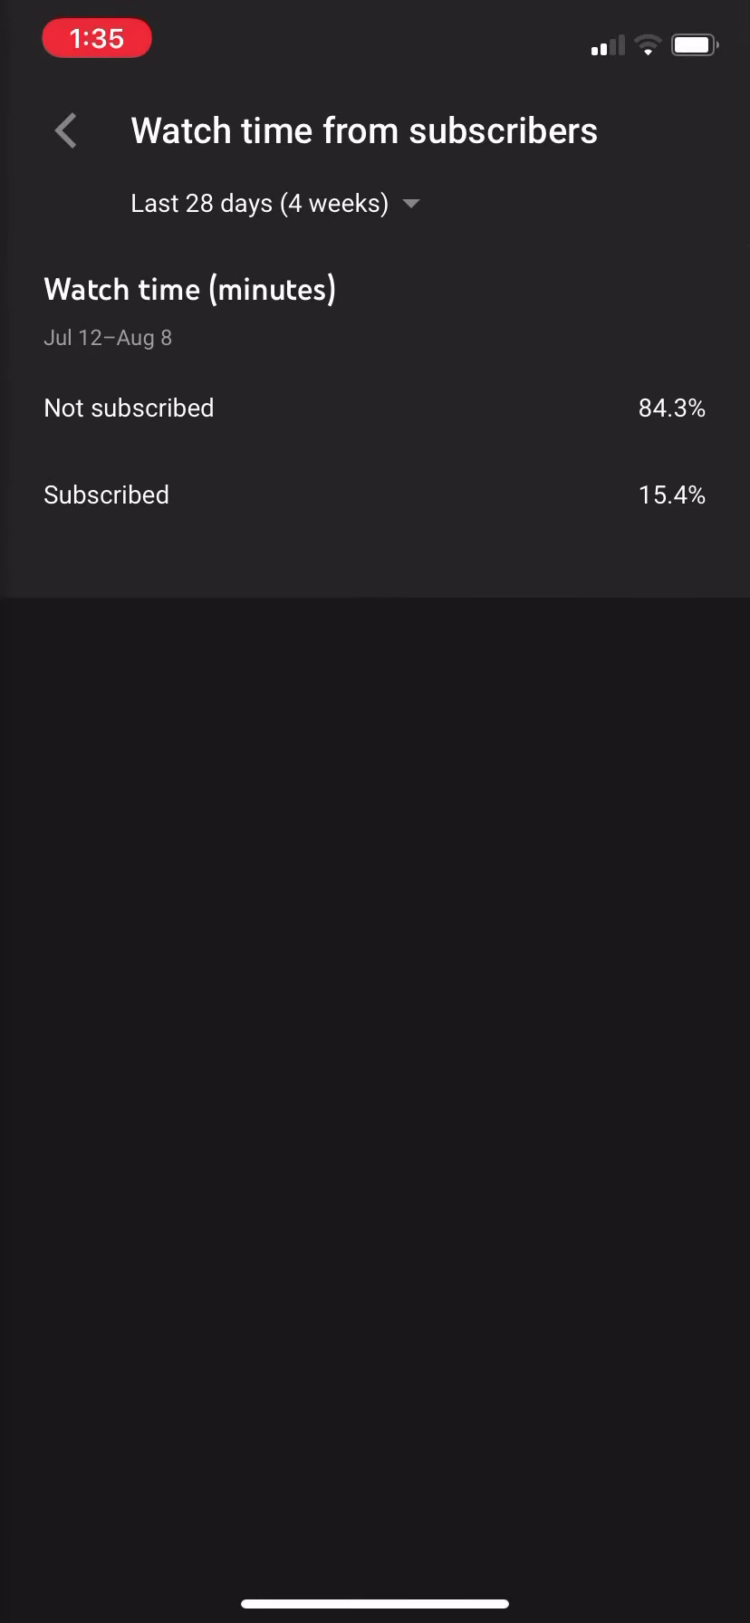